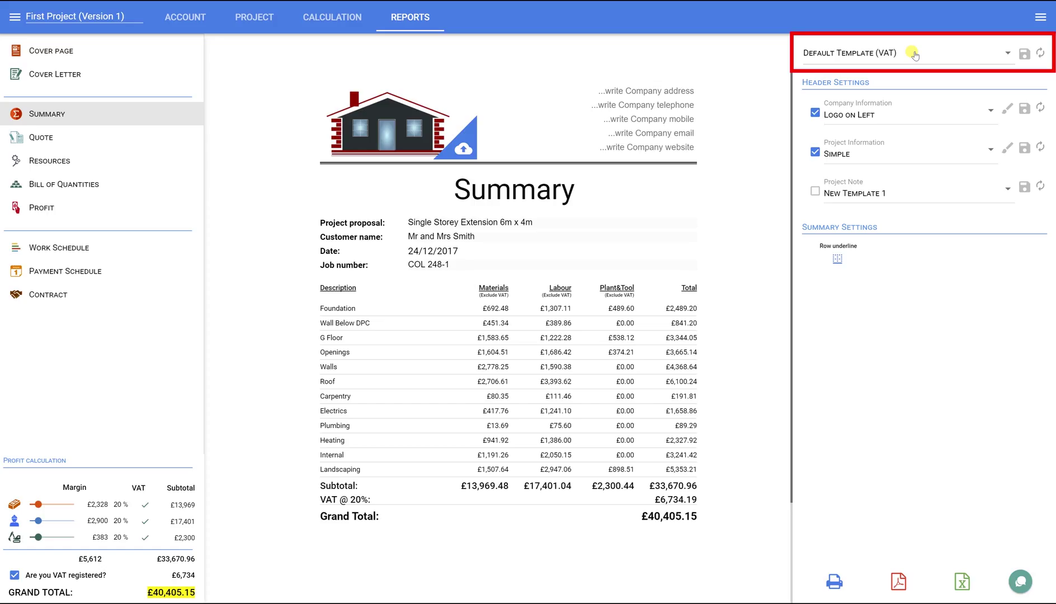
Step: Change the Summary report template from Default Template (VAT) to Default Template
left_click(916, 54)
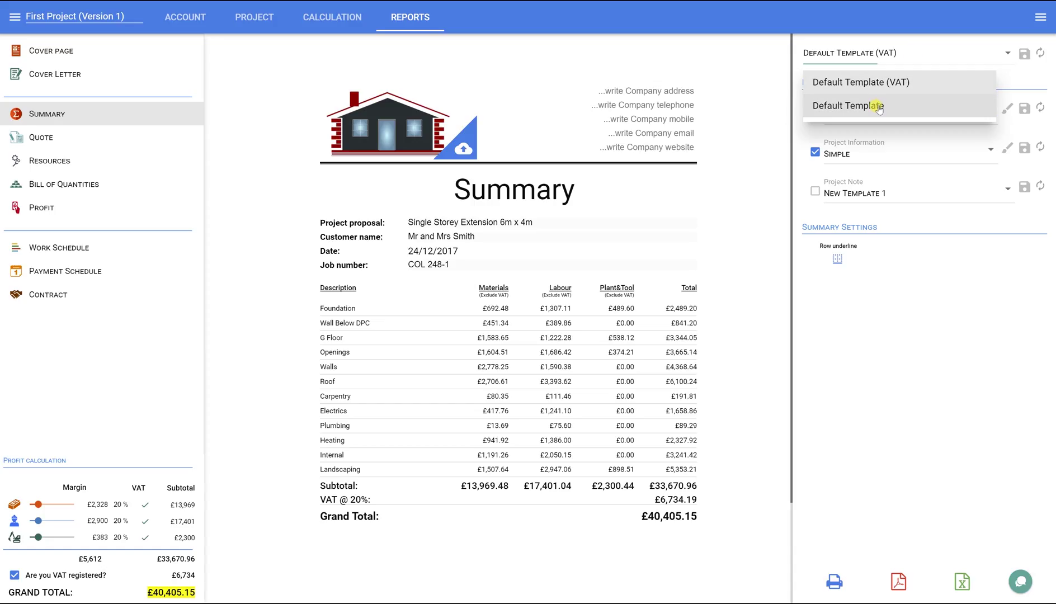
left_click(878, 107)
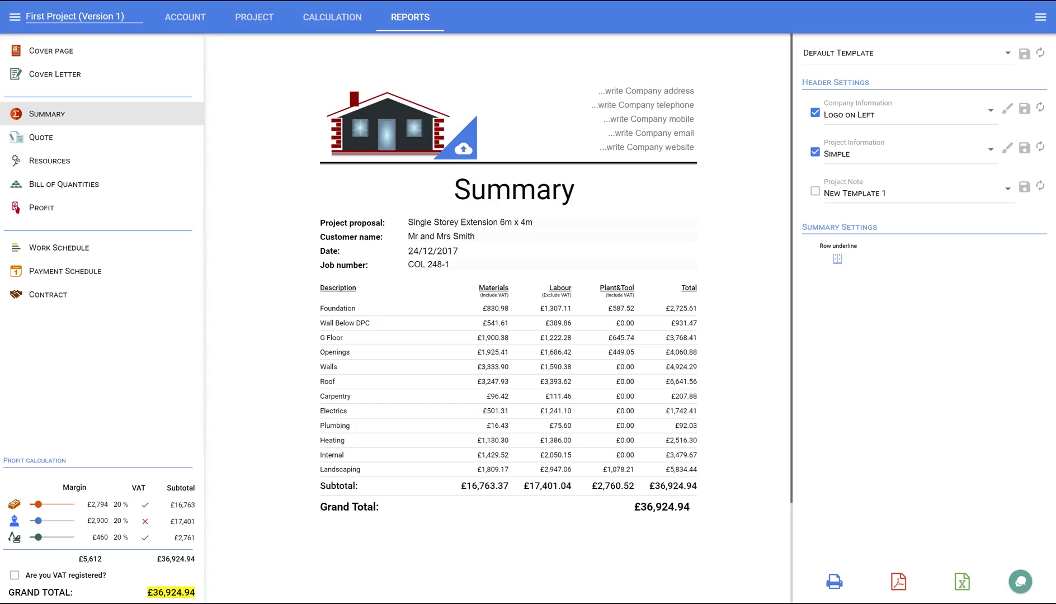
Step: On the Account Company page, enter the name 'Price A Job LTD', the postal address and e-mail
left_click(35, 49)
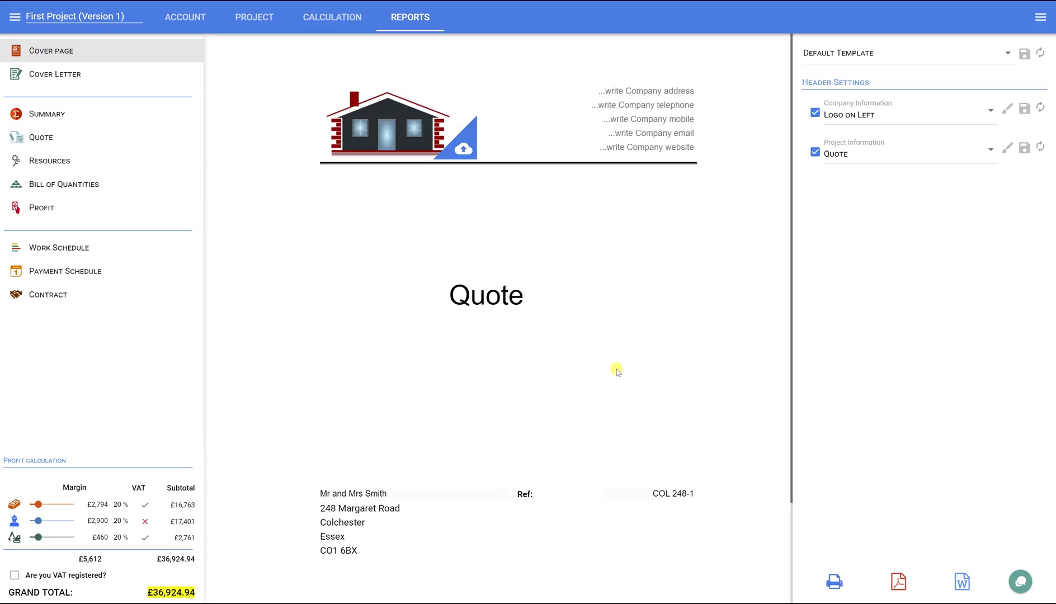
left_click(186, 17)
left_click(51, 93)
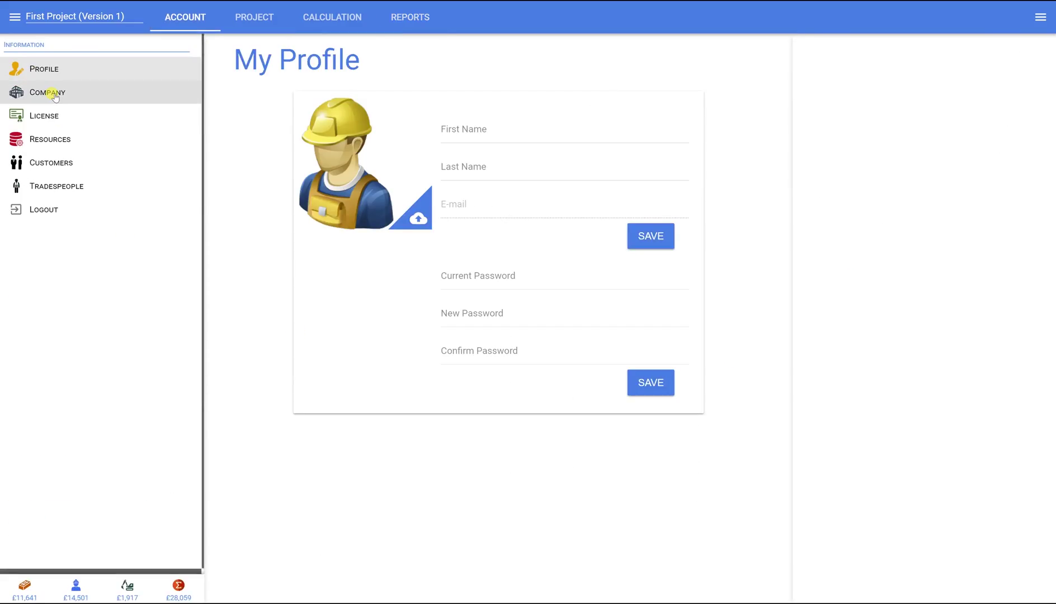
left_click(377, 203)
type("Price A Job LTD")
left_click(376, 238)
left_click(366, 277)
Step: Fill in the company website, telephone numbers and company number, then save the details
left_click(545, 275)
type("www.priceajob.co.uk")
left_click(389, 313)
left_click(370, 350)
type("1122112211223312345678")
left_click(630, 386)
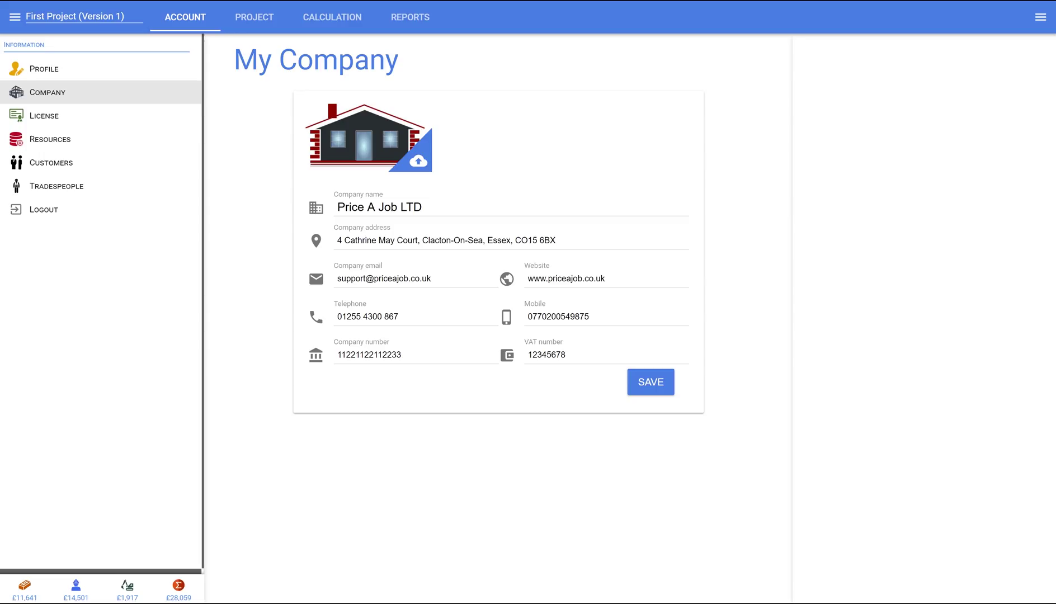
Step: Back in Reports, change the cover page title from Estimate to Quote
left_click(410, 17)
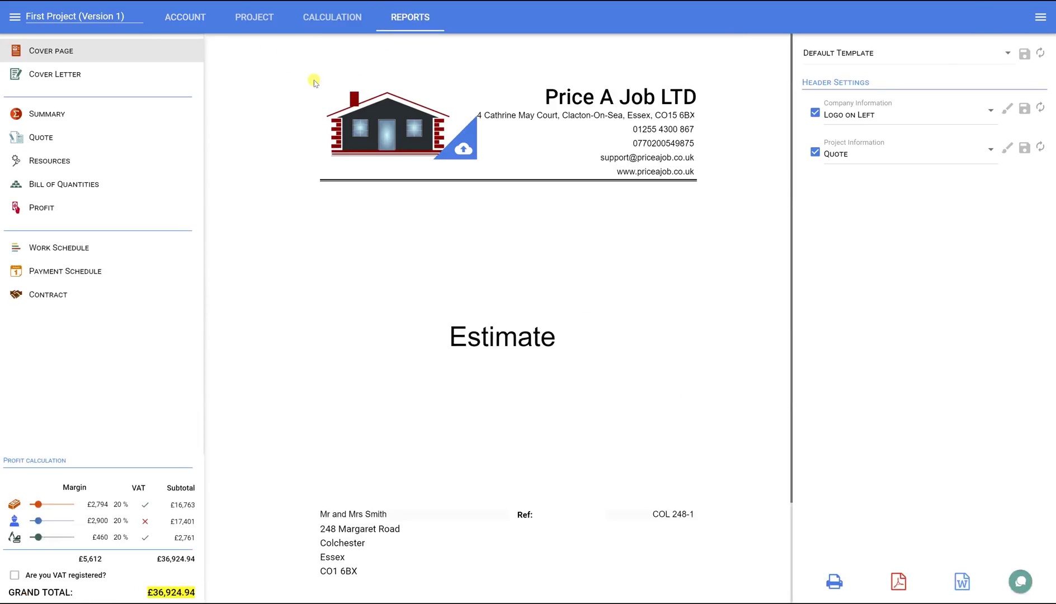
left_click(536, 336)
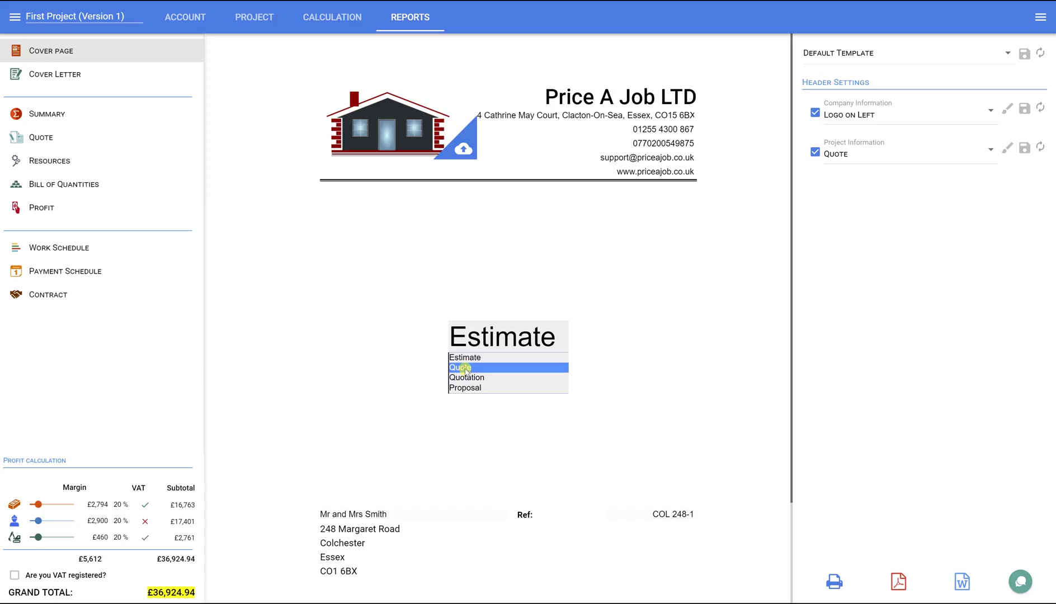
left_click(466, 368)
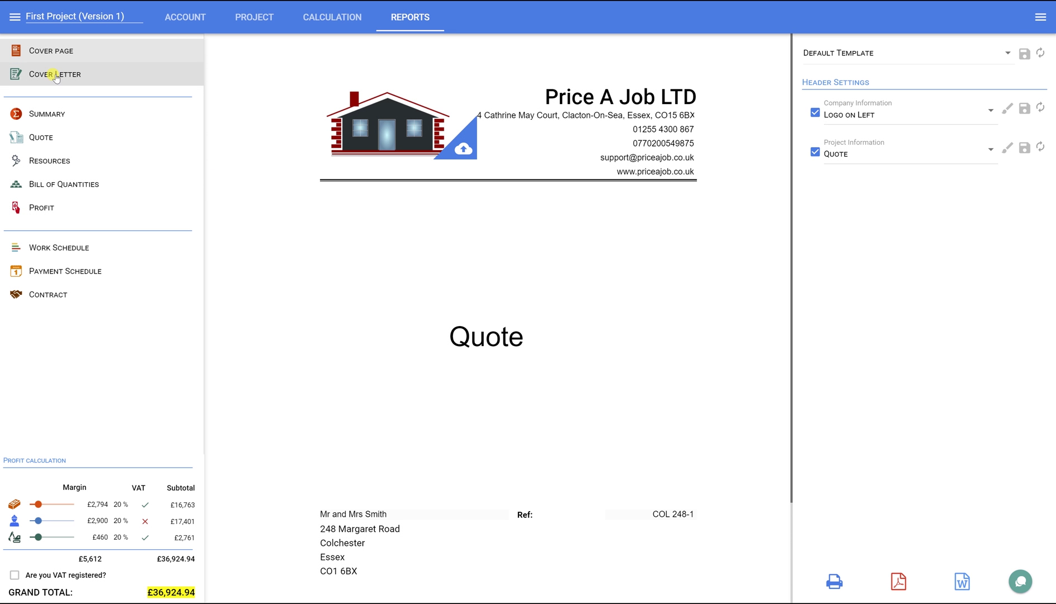
Step: Open the Cover Letter, scroll down it and show the Cover templates list
left_click(71, 84)
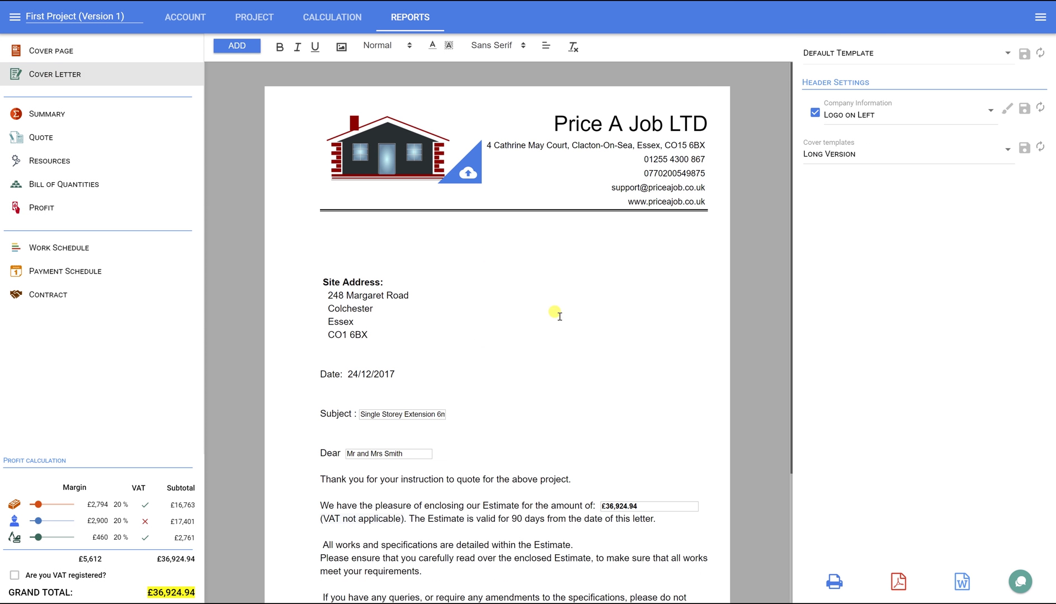
scroll(555, 313, "down", 3)
scroll(560, 316, "down", 2)
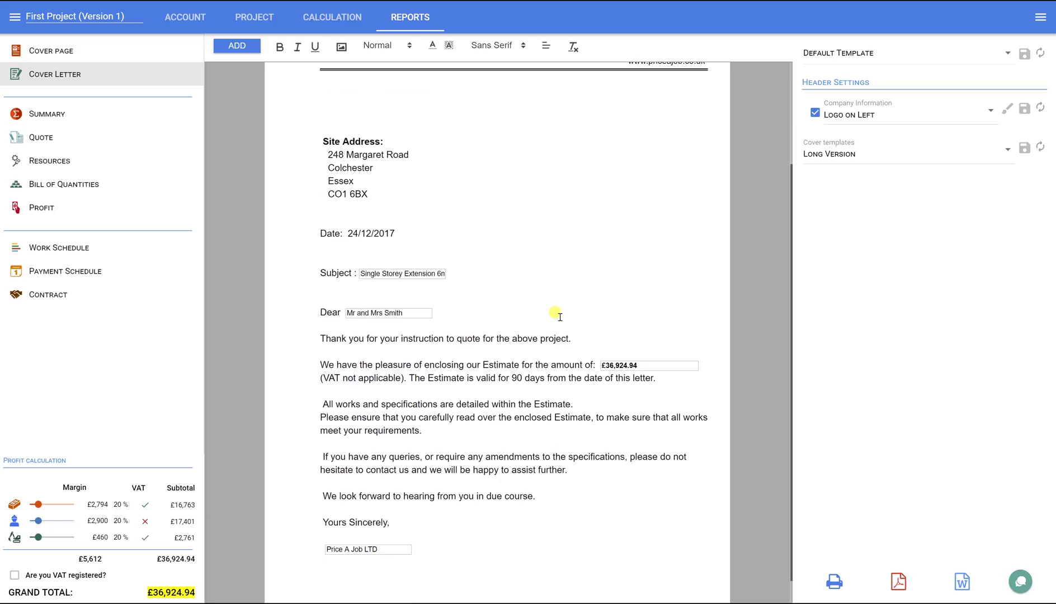
left_click(854, 159)
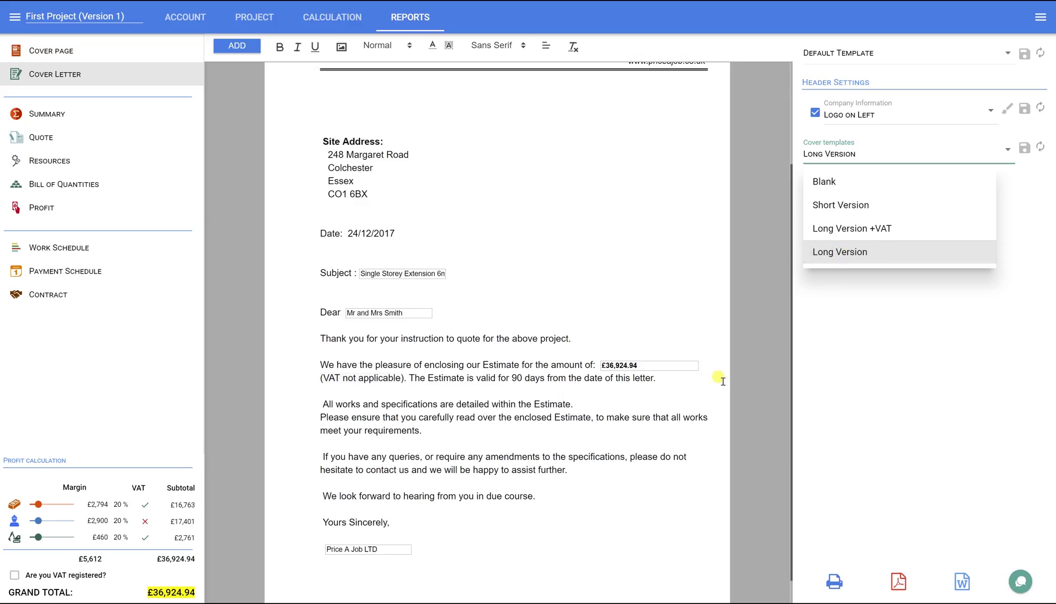
Step: Paste a Company Number line below the letter's signature, with a blank line above it
left_click(336, 563)
key("ctrl+v")
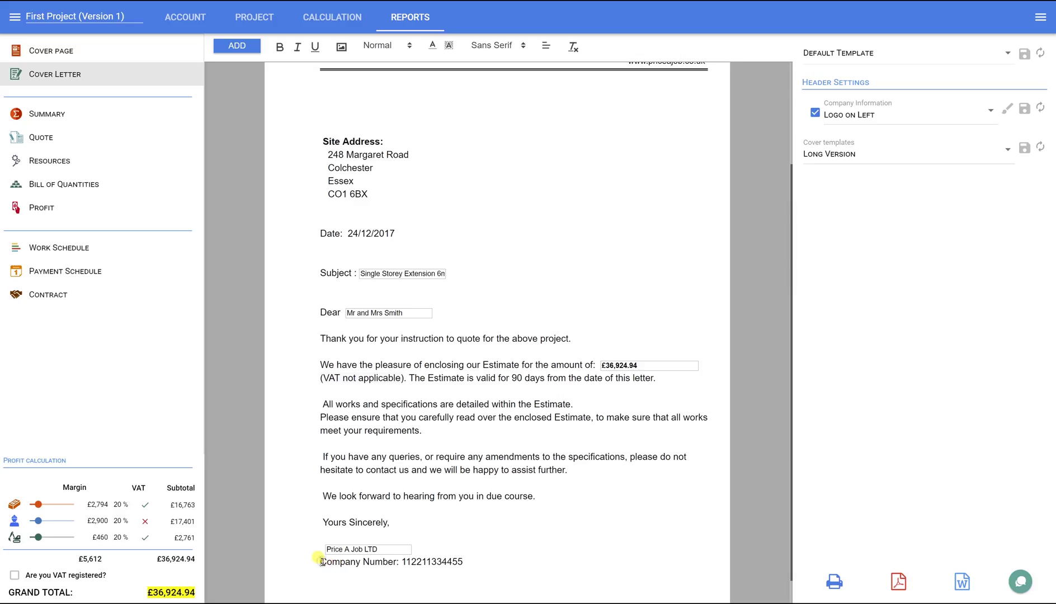
key("Return")
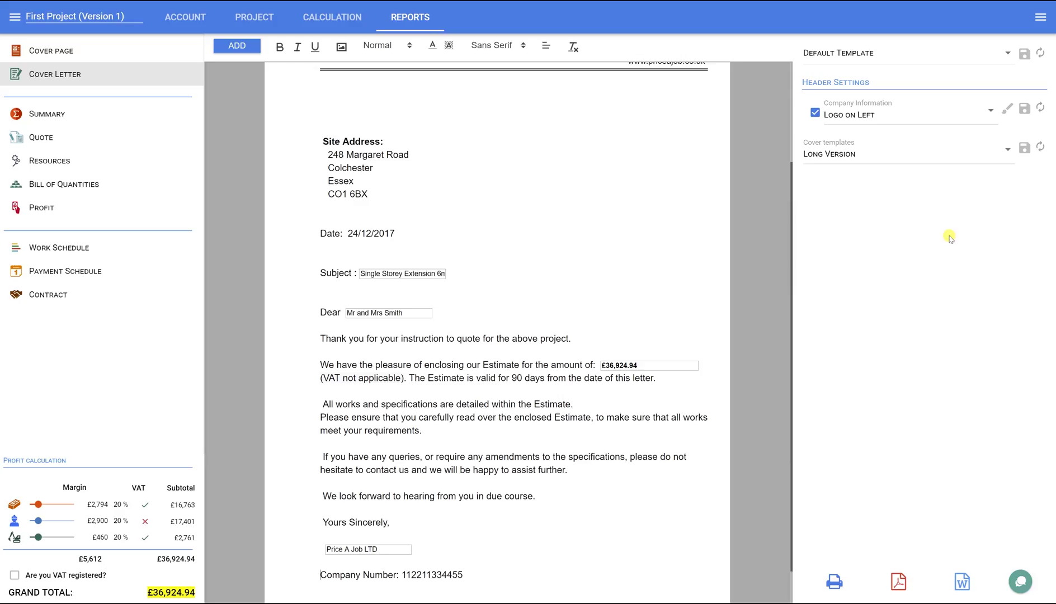
Step: Save the letter as a new cover template named 'My Cover Letter'
left_click(1025, 148)
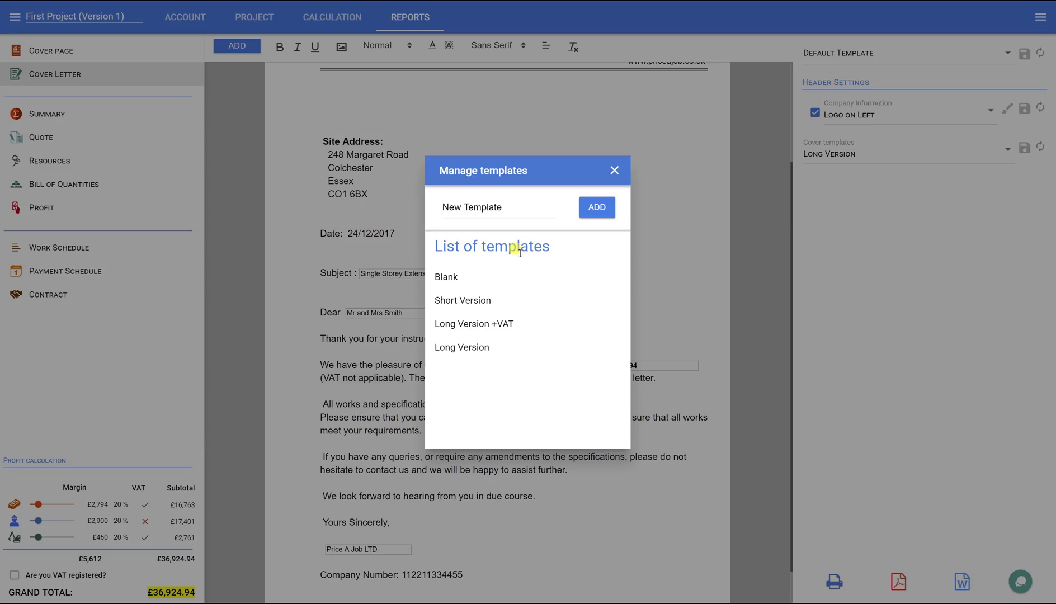
left_click(526, 216)
key("ctrl+a")
type("M")
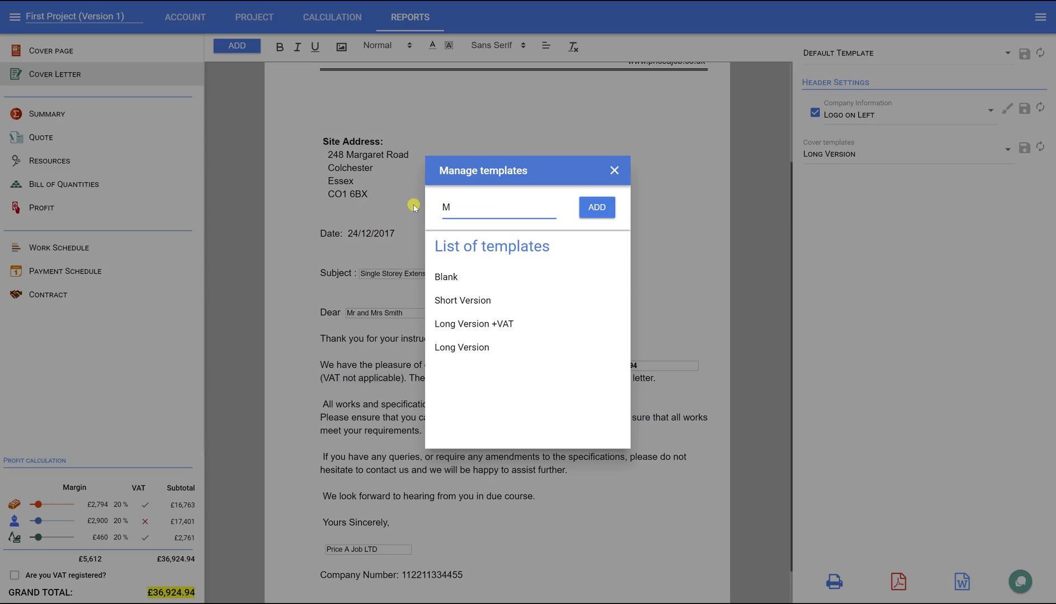
type("y Cover Letter")
left_click(588, 208)
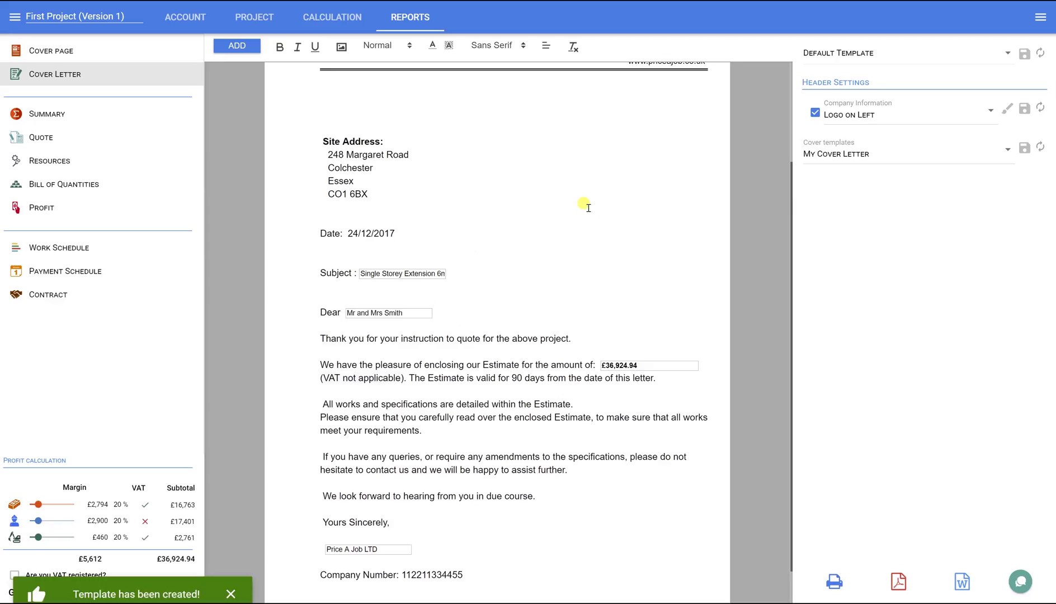
Step: On the Summary, set margins to 30% materials, 25% labour, 15% plant & tool; toggle VAT registered on and off
left_click(45, 115)
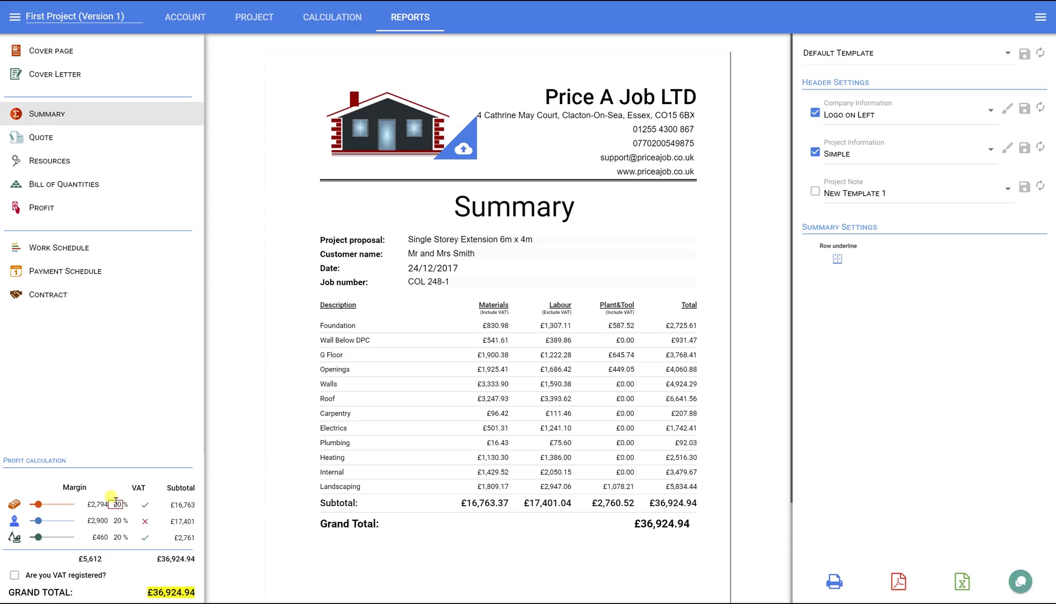
double_click(118, 504)
type("30")
double_click(117, 521)
type("25")
double_click(118, 537)
type("15")
left_click(128, 576)
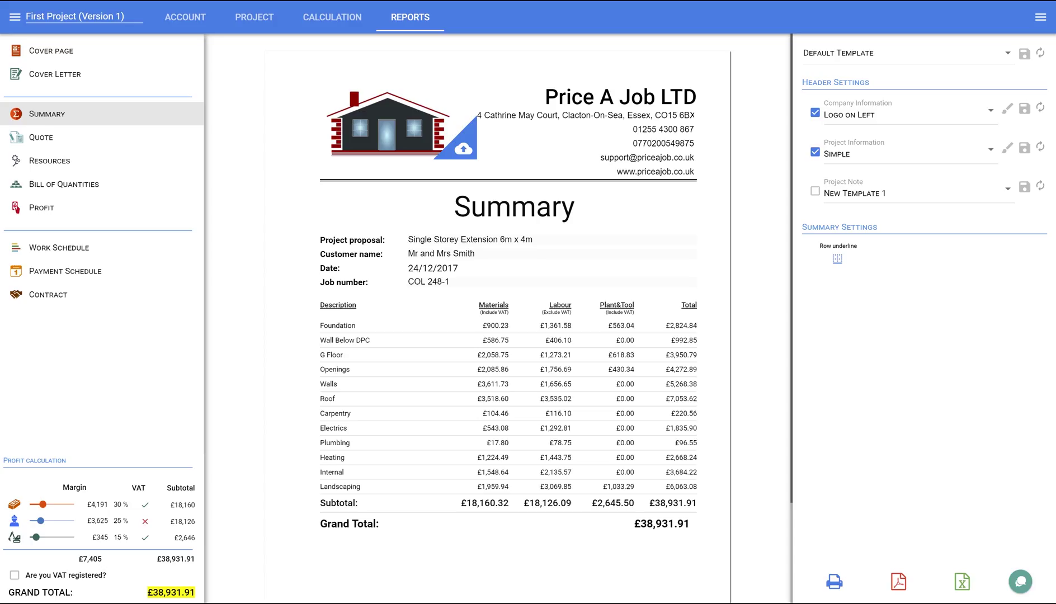
left_click(12, 576)
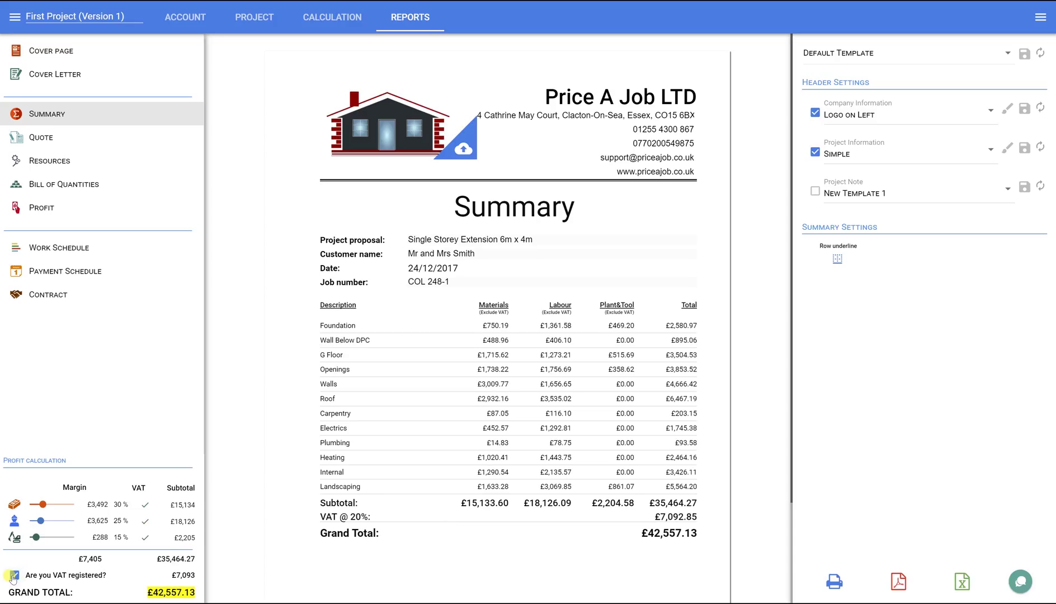
left_click(14, 576)
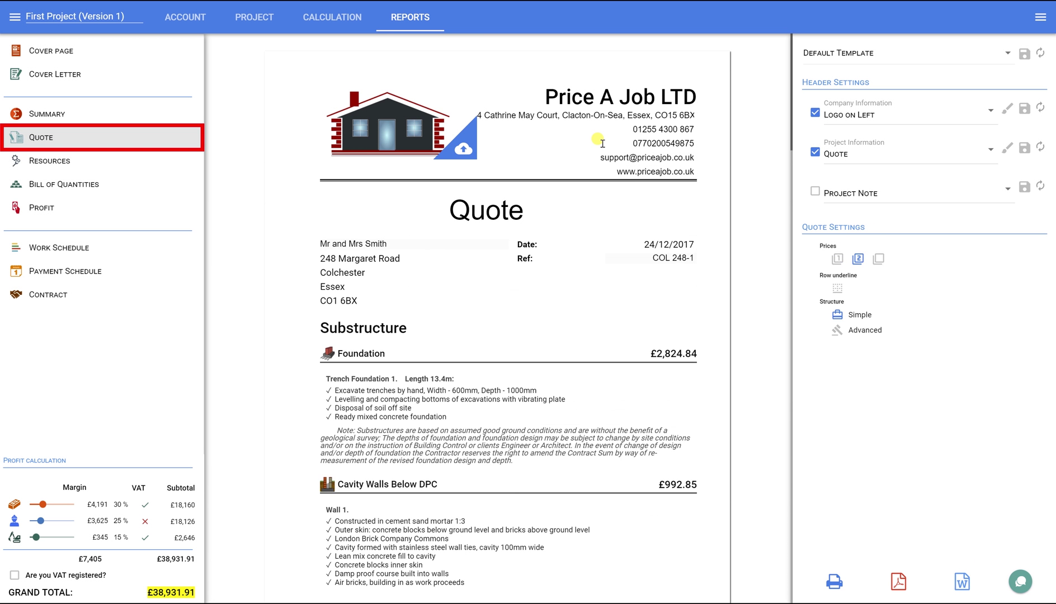
Step: Give the Quote Advanced structure with row underlines, and hide the Price column and Description row
left_click_drag(794, 97, 783, 183)
left_click(837, 331)
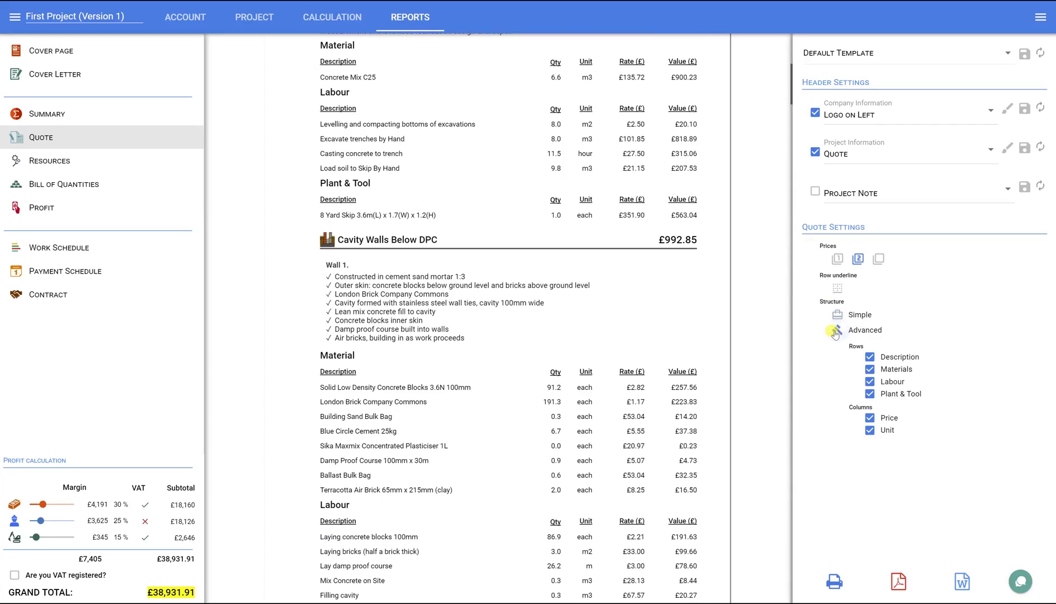
left_click(837, 288)
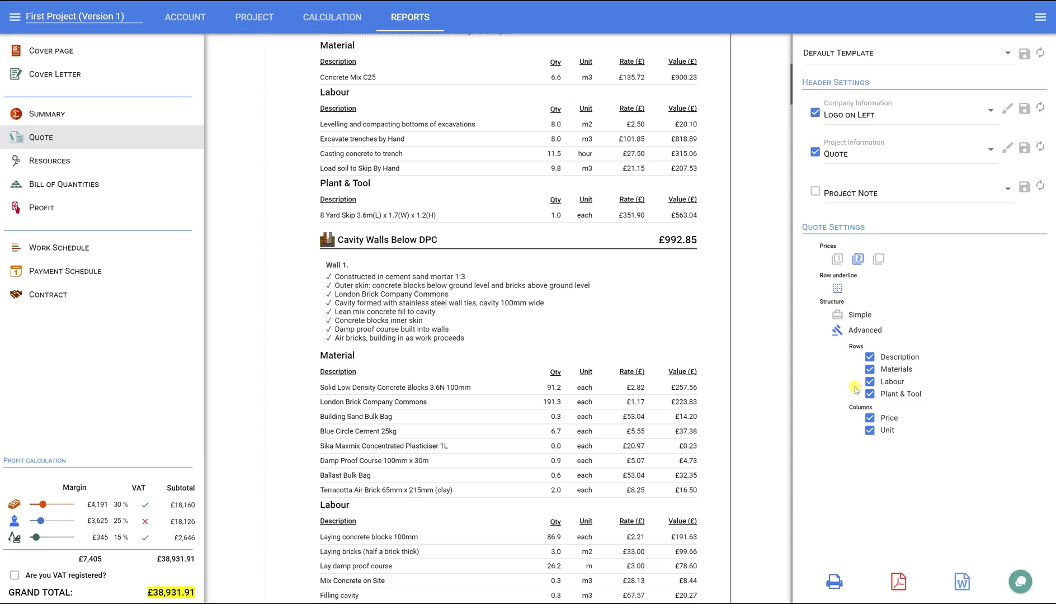
left_click(870, 419)
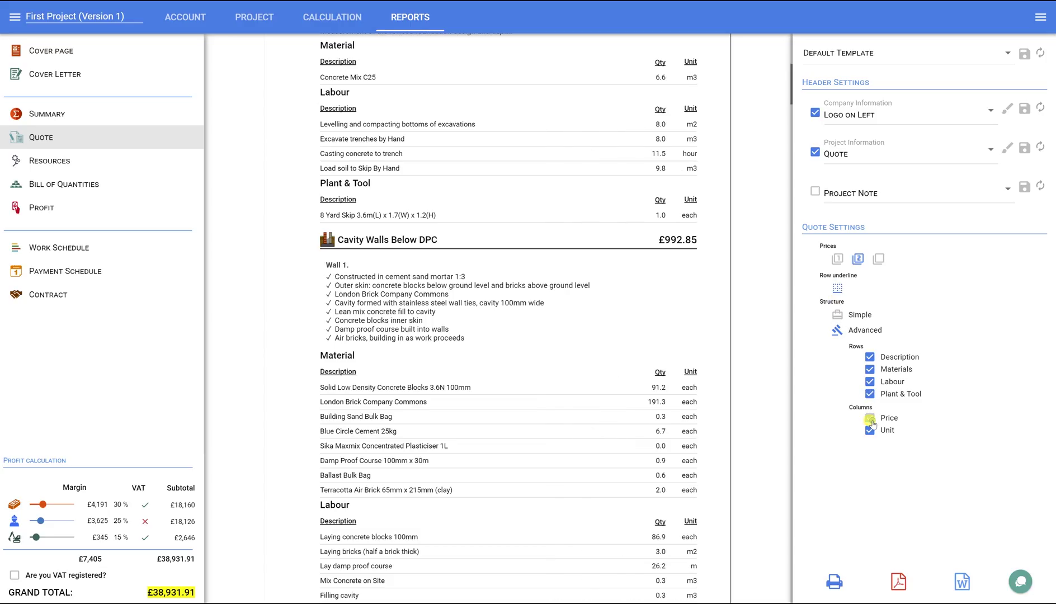
left_click(870, 357)
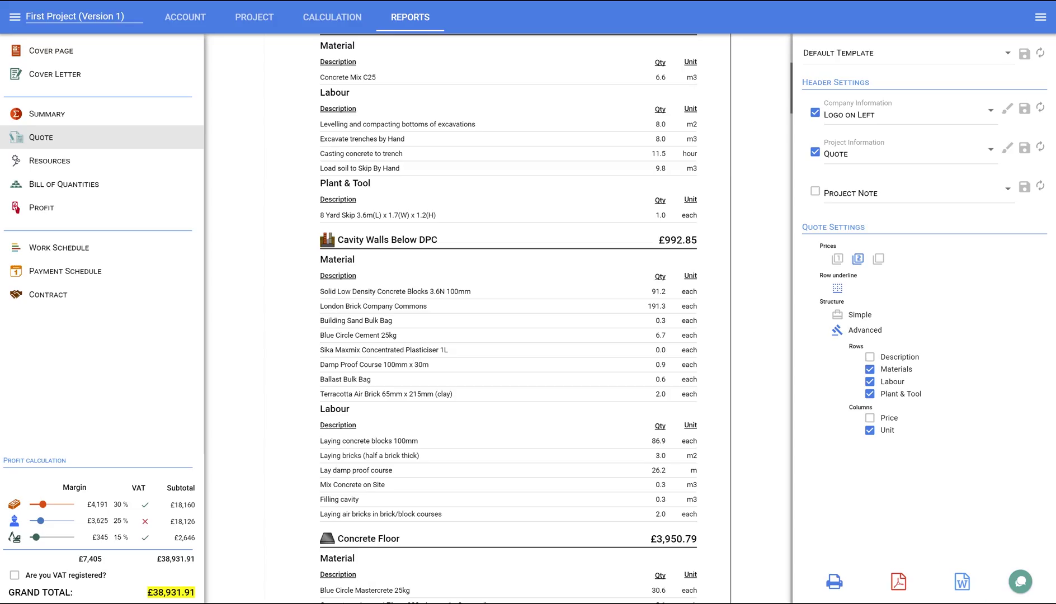
left_click(51, 160)
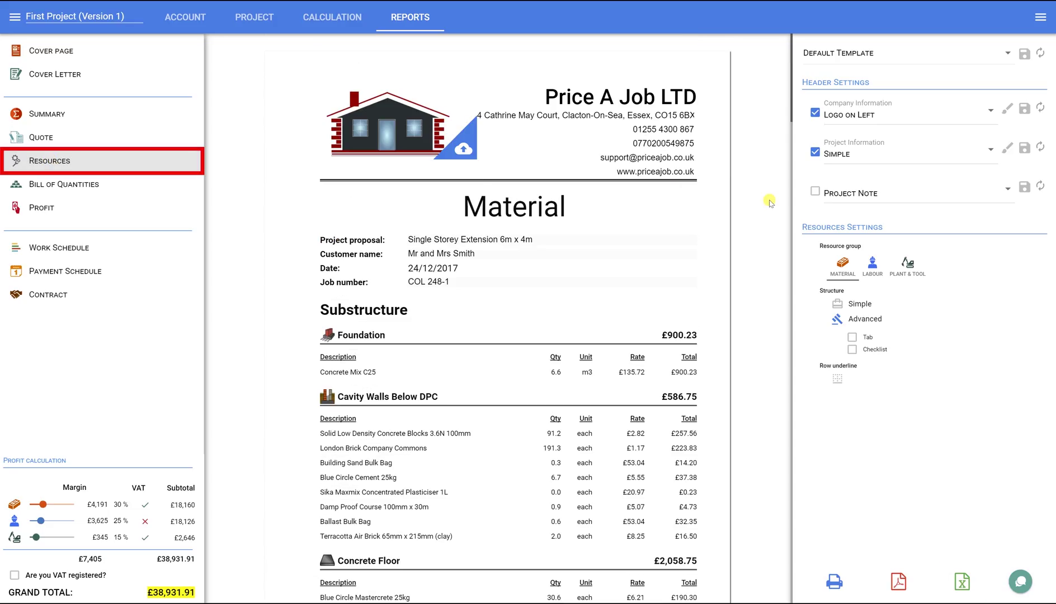
Step: View the Labour and Plant & Tool lists, then show Material as a Simple list with row lines
left_click(871, 267)
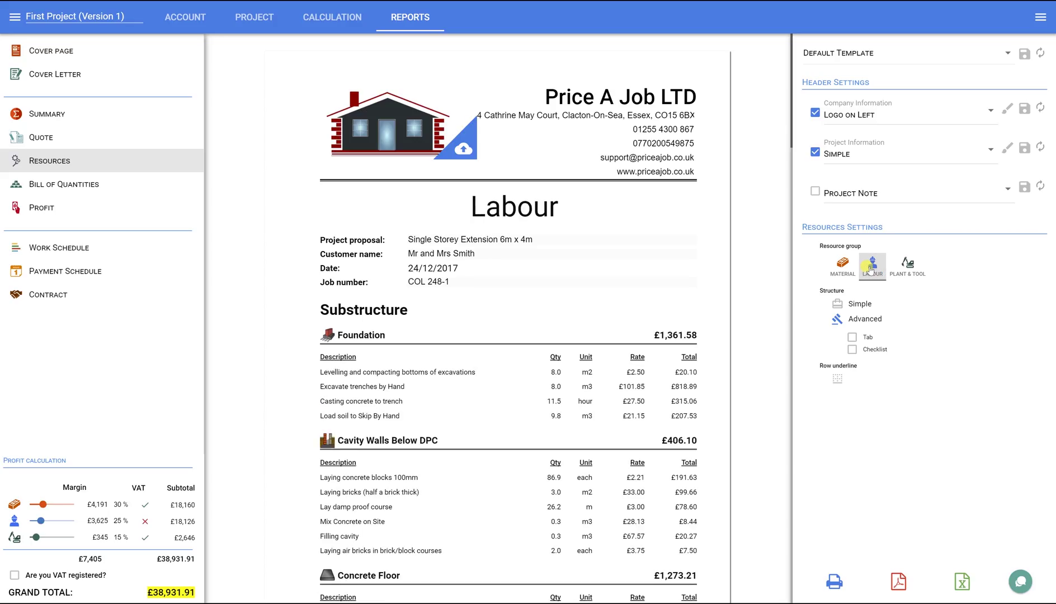
left_click(908, 267)
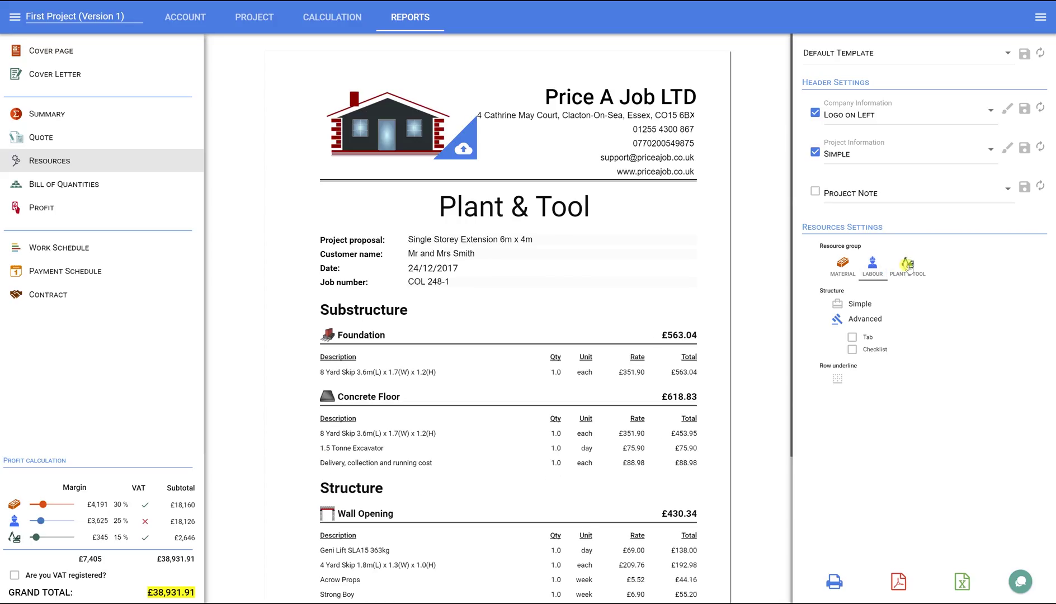
left_click(843, 267)
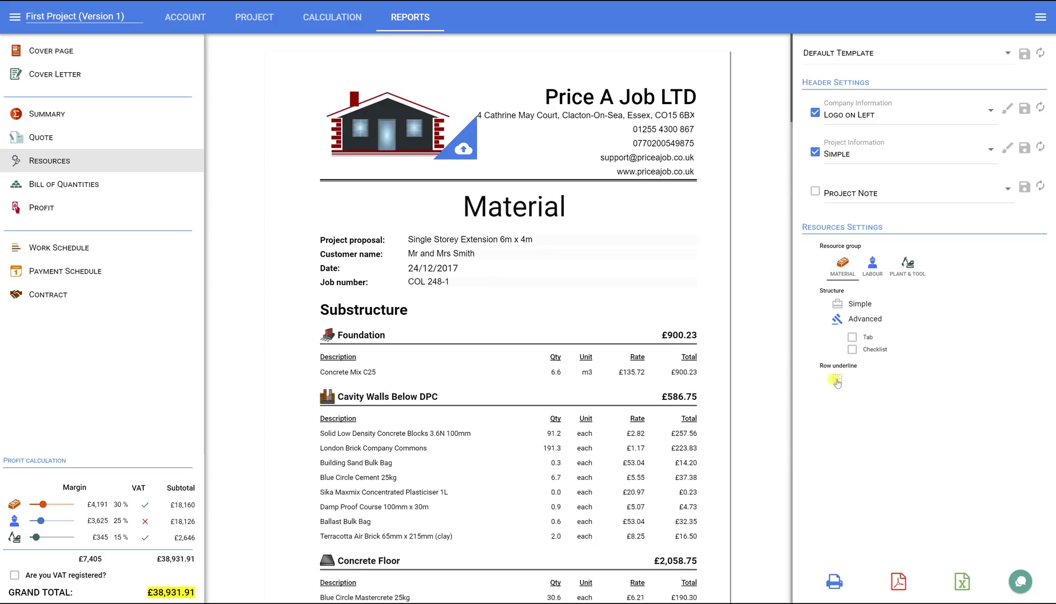
left_click(836, 380)
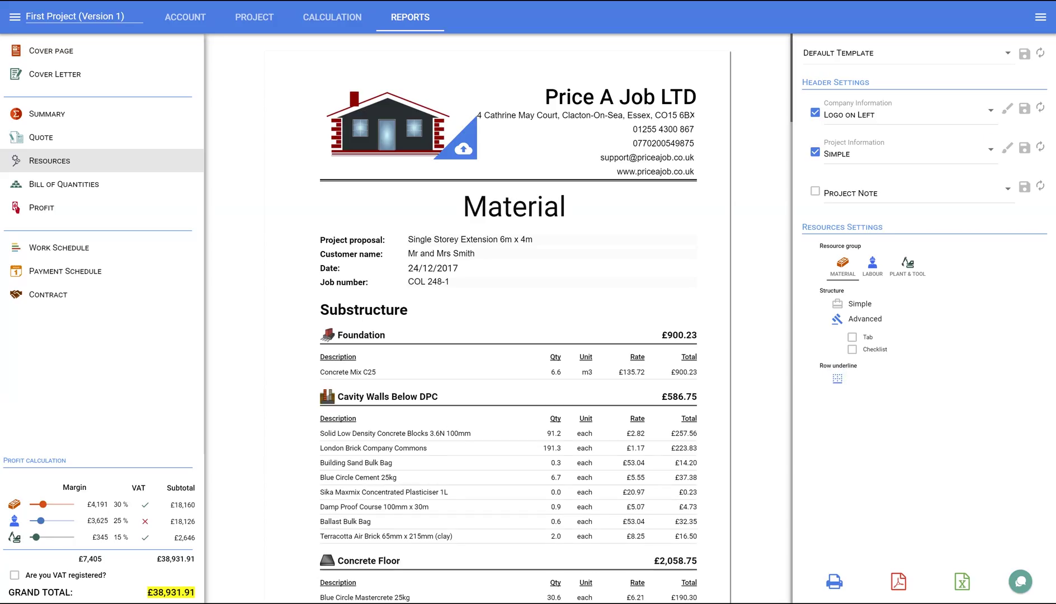
left_click(835, 304)
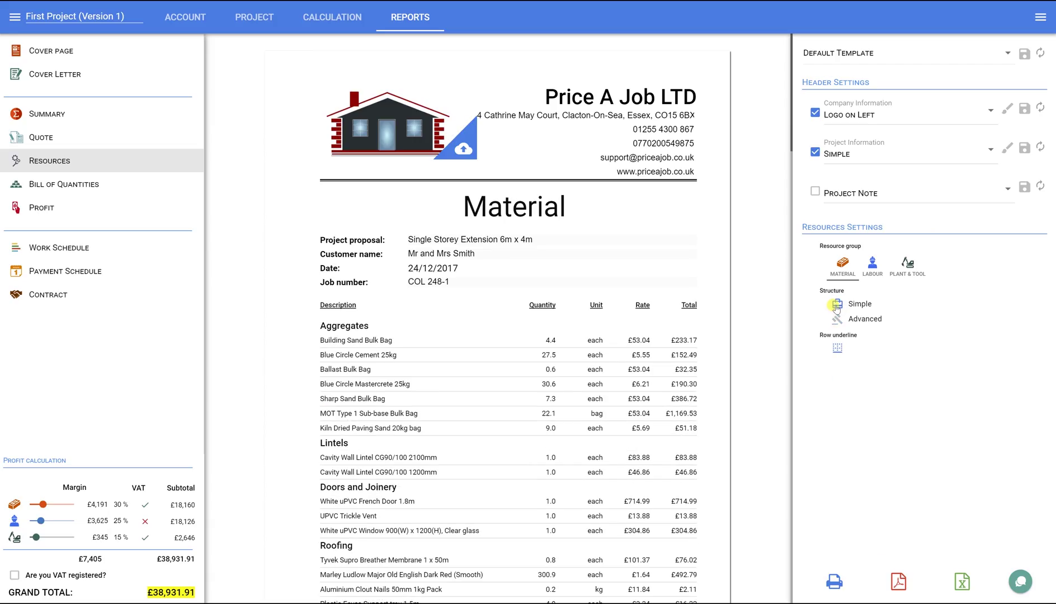
Step: Switch the Material list back to Advanced and add a Project Note containing the exclusions text
left_click(837, 319)
scroll(775, 295, "down", 2)
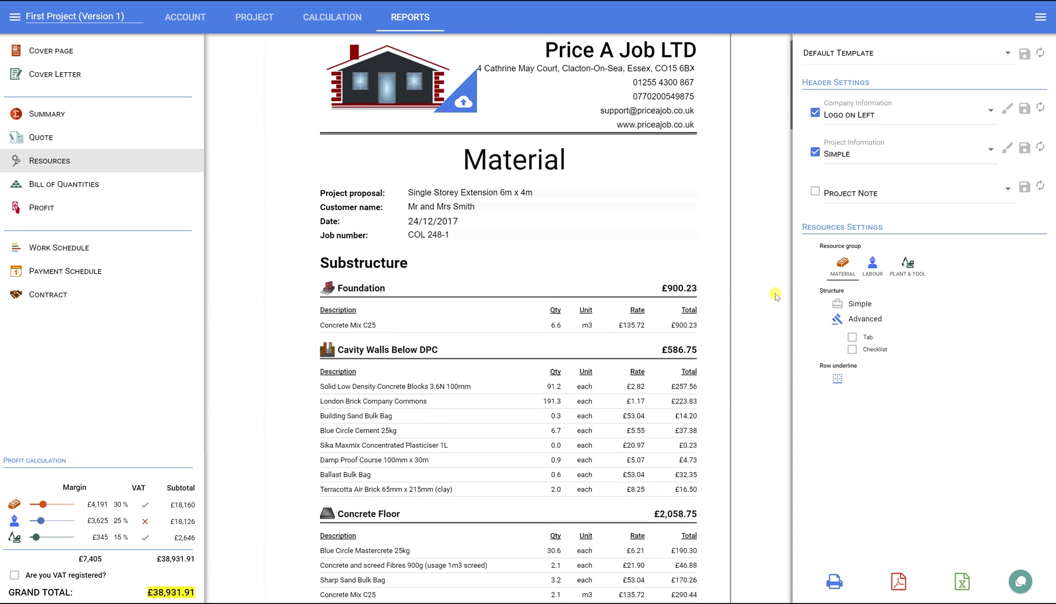
left_click_drag(790, 132, 783, 600)
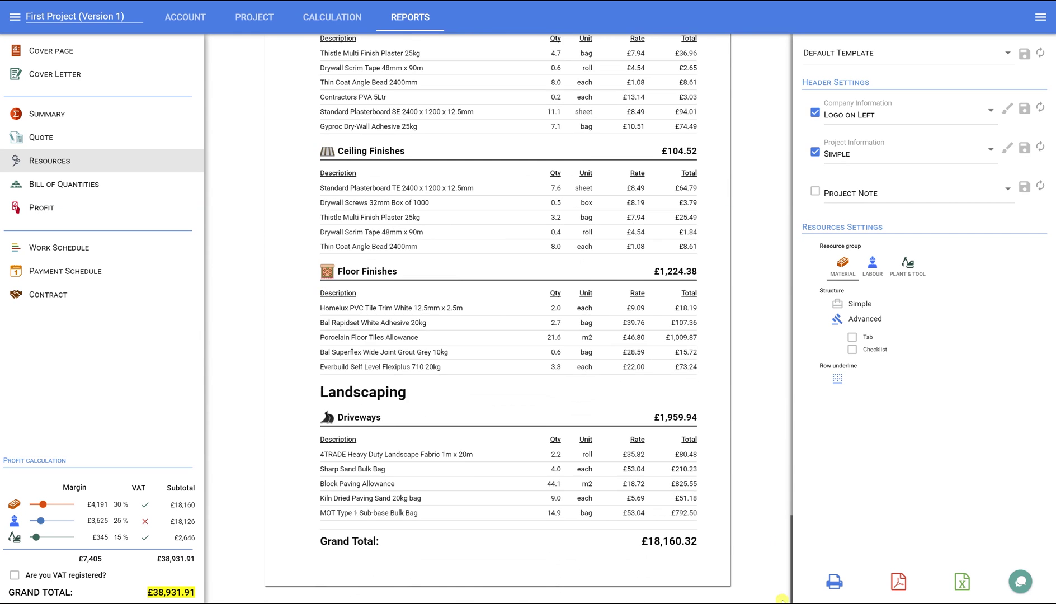
left_click(814, 192)
scroll(712, 358, "down", 2)
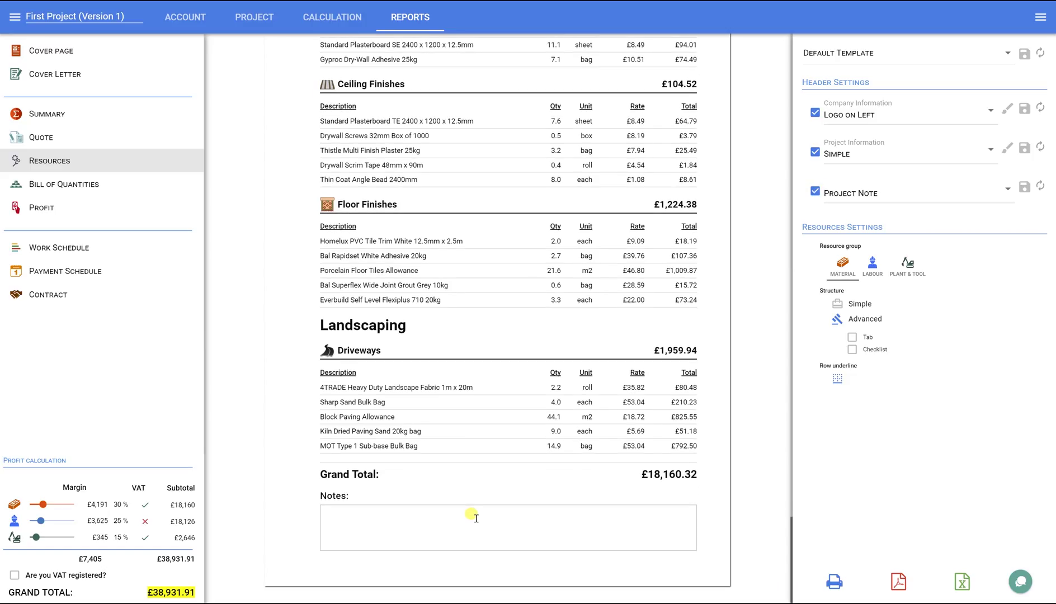
left_click(331, 513)
type("EXCLUSIONS: All decoration work (only mist coat) We have made no allowance in the above quotation to re locate or upgrade your existing TV aerial, junction boxes or satellite dish. We have made no allowance in the above quotation to upgrade your existing central heating boiler. We have made no allowance in the above quotation to upgrade your existing foundation, walls, lintels. All new internal surfaces to receive a smooth plaster finish. We have made no allowance in the above quotation to upgrade your existing GAS SUPPLY, ELECTRICS SUPPLY WATER SUPPLY and all meters  QUOTE VALID FOR THREE MONTH.")
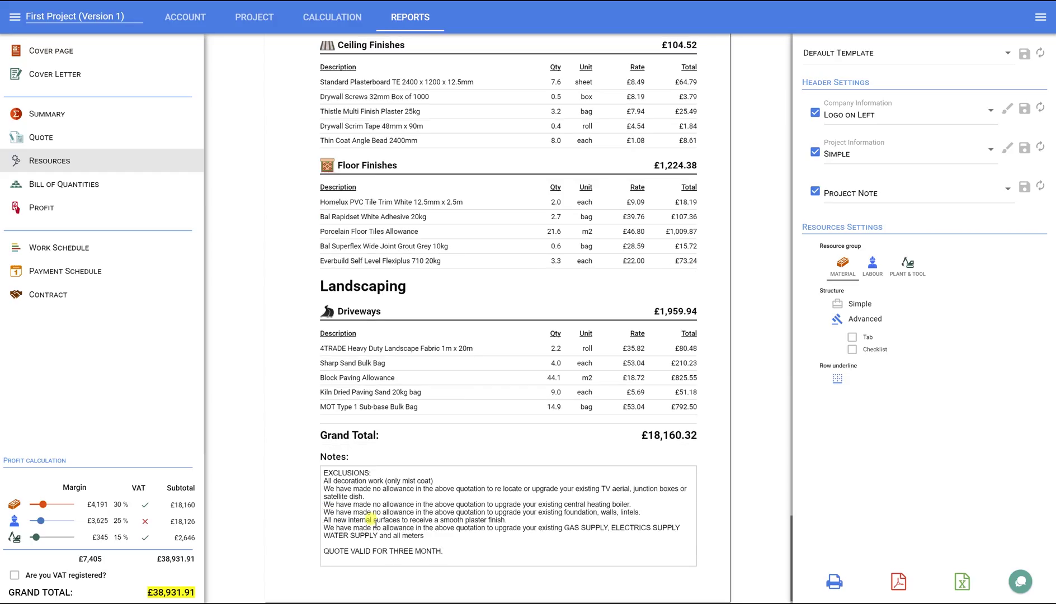
Step: Save the note as a project-note template named 'My notes'
left_click(1026, 187)
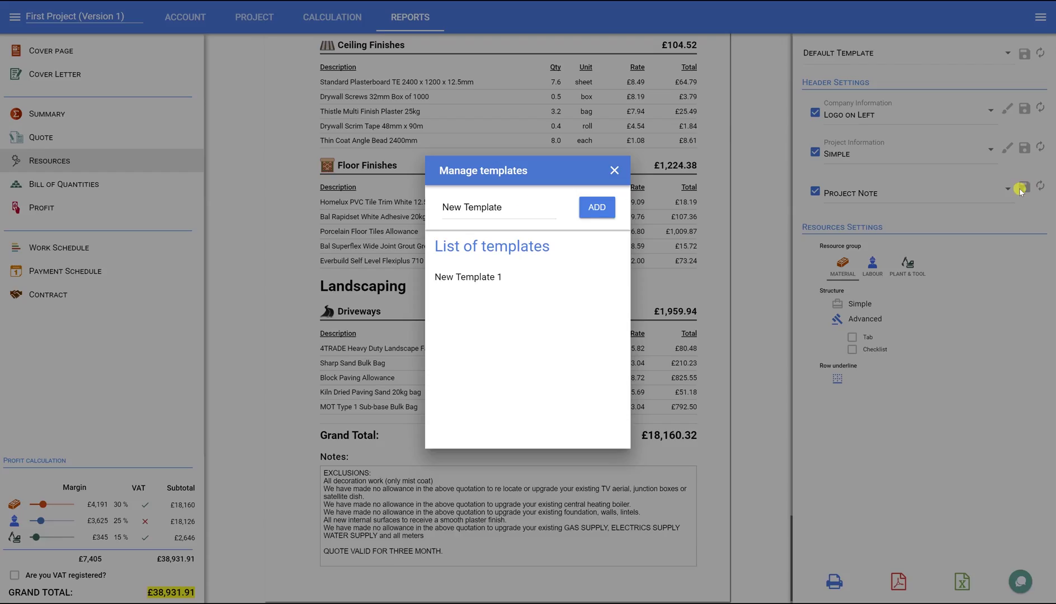
left_click(455, 207)
key("ctrl+a")
type("M")
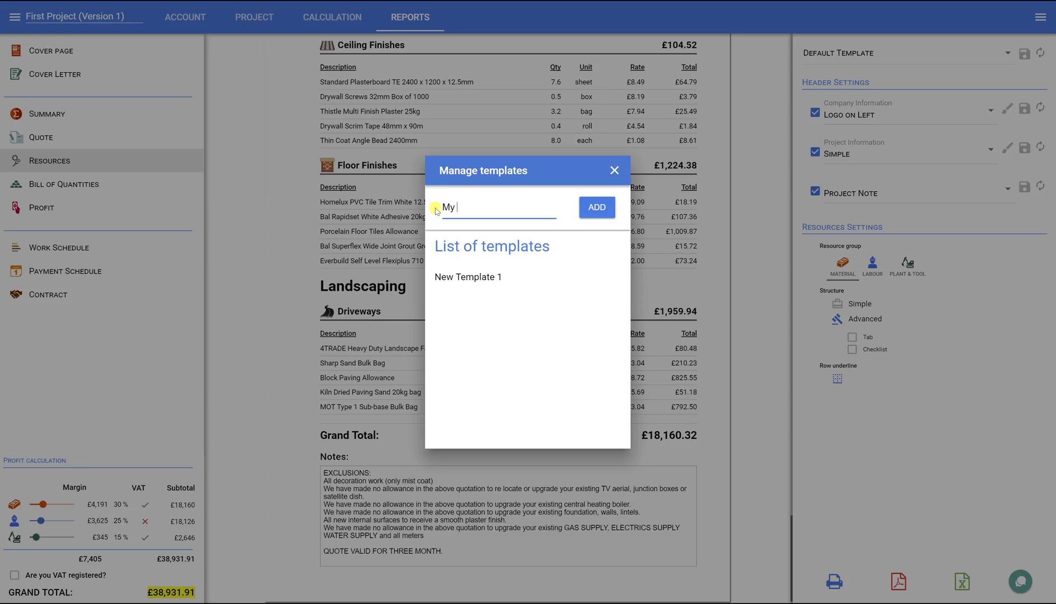
left_click(597, 207)
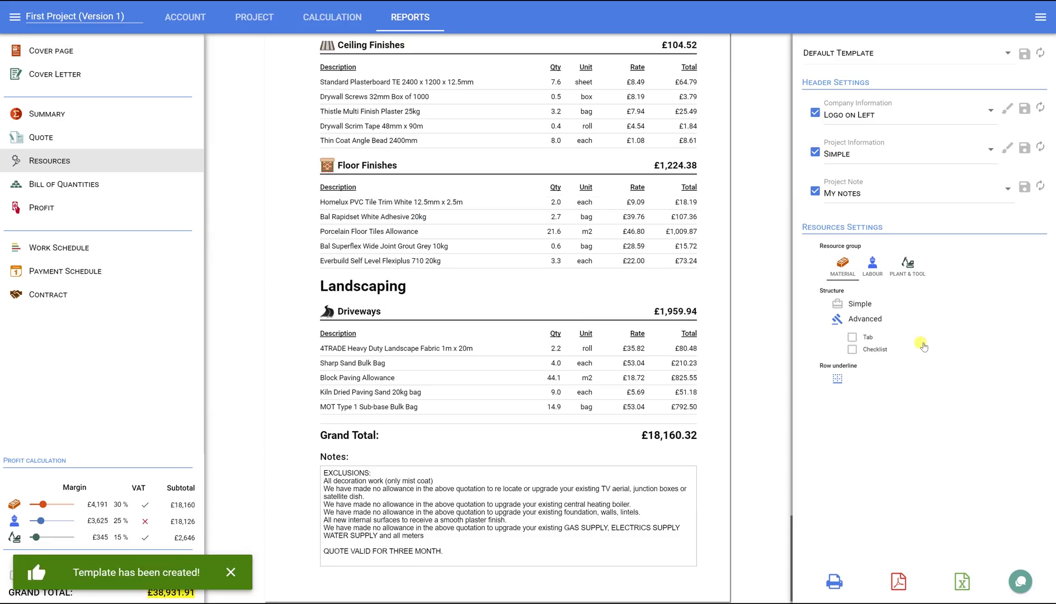
Step: Open the Bill of Quantities report and scroll down to External Walls (£5,268.38)
left_click(92, 186)
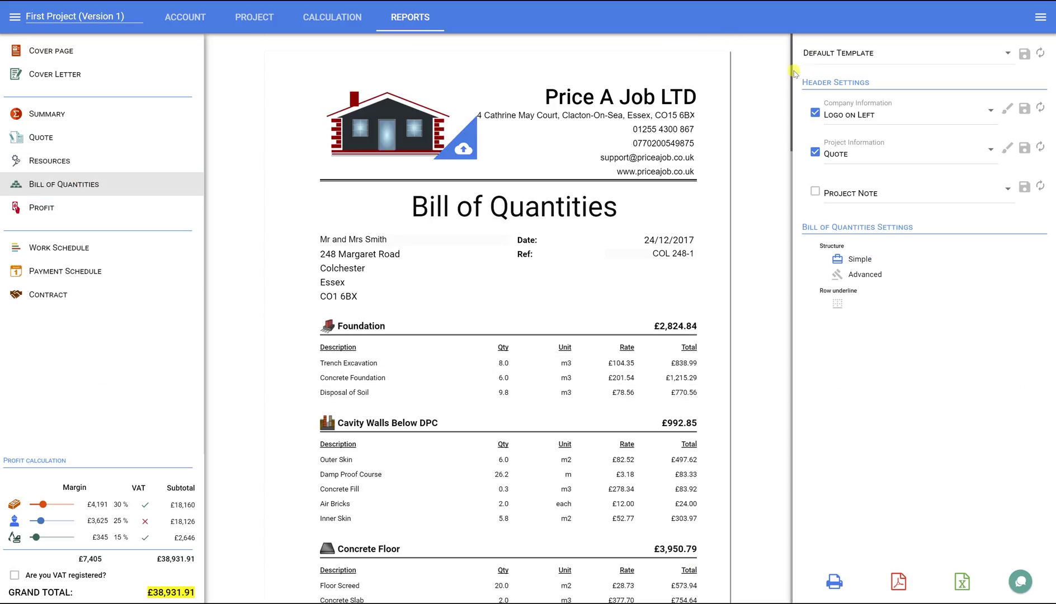
left_click_drag(792, 73, 799, 259)
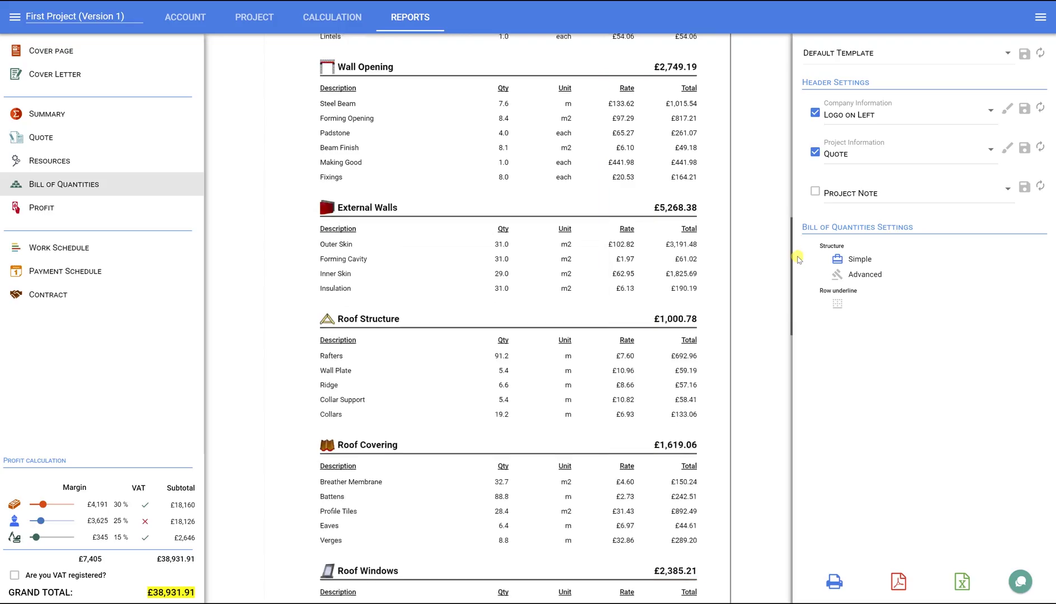
Step: View the profit report for Material, Labour and Plant & Tool, ending on the Total chart showing £7,405 profit
left_click(40, 208)
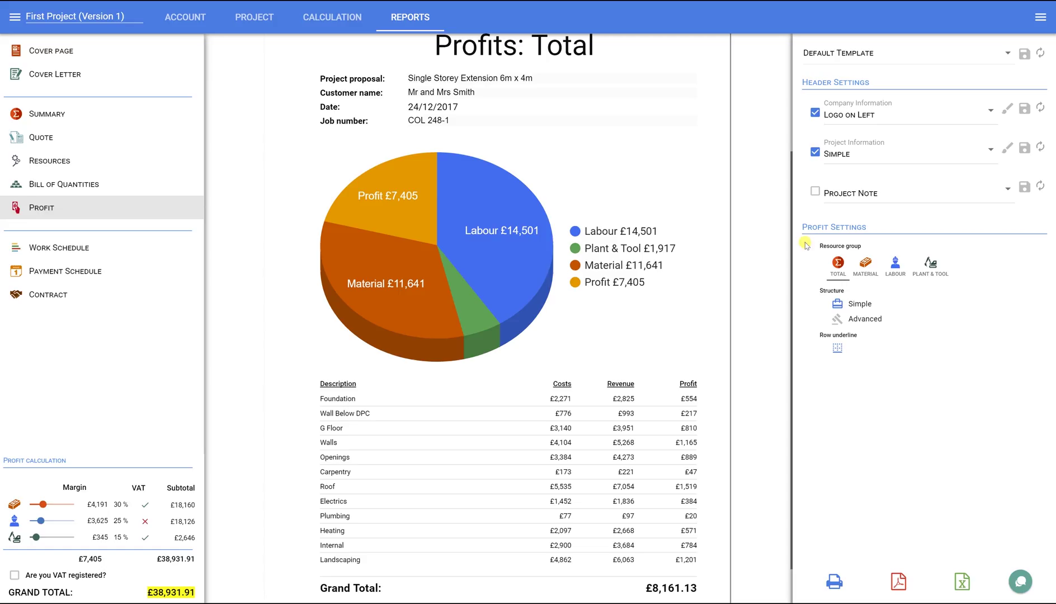
left_click(866, 266)
left_click(895, 265)
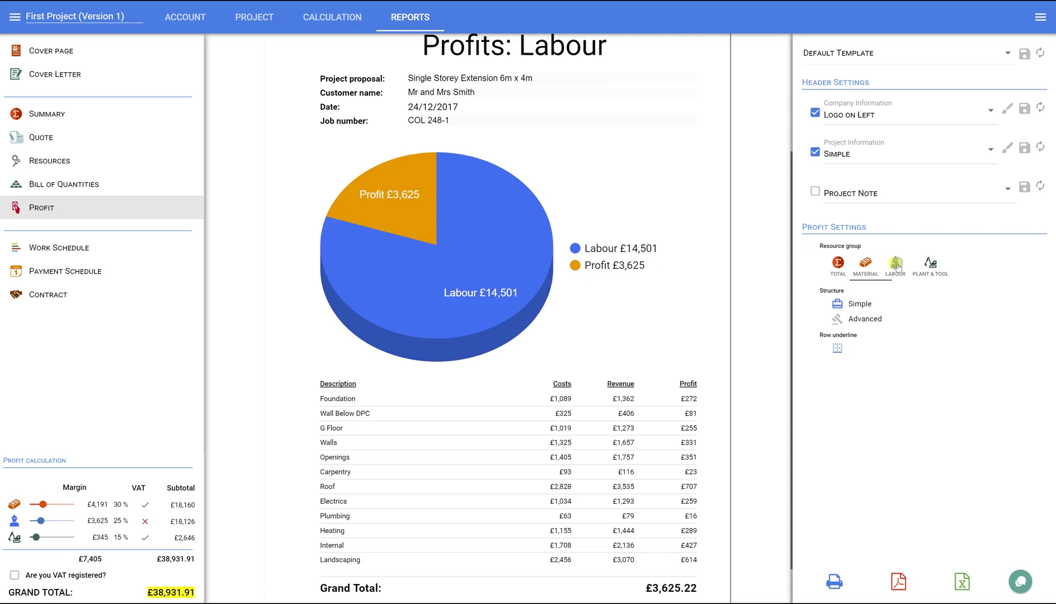
left_click(930, 266)
left_click(838, 263)
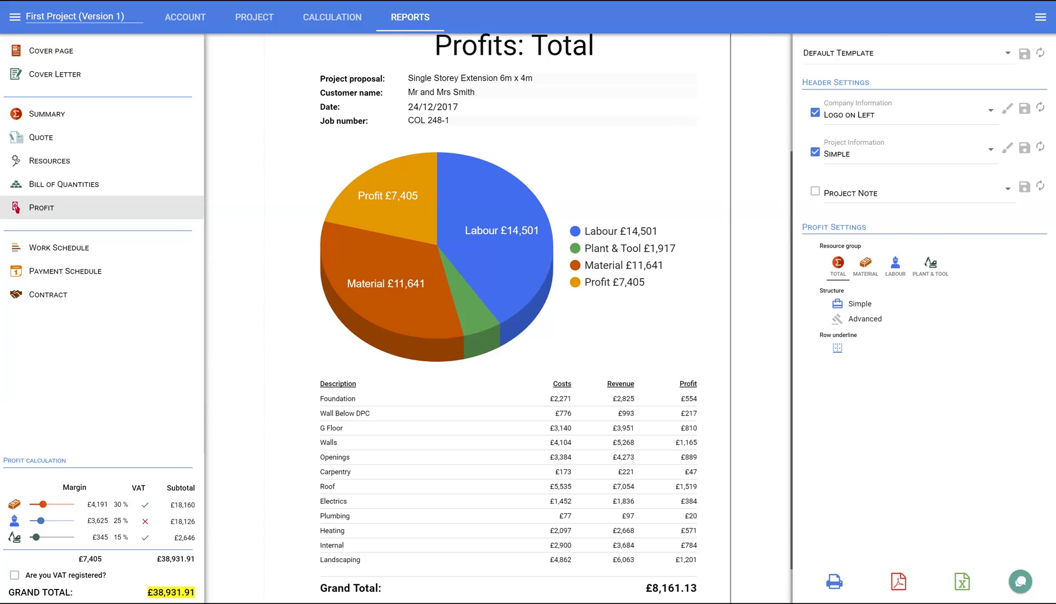
Step: Display the Contract quotation and scroll down through its price and terms
left_click(54, 295)
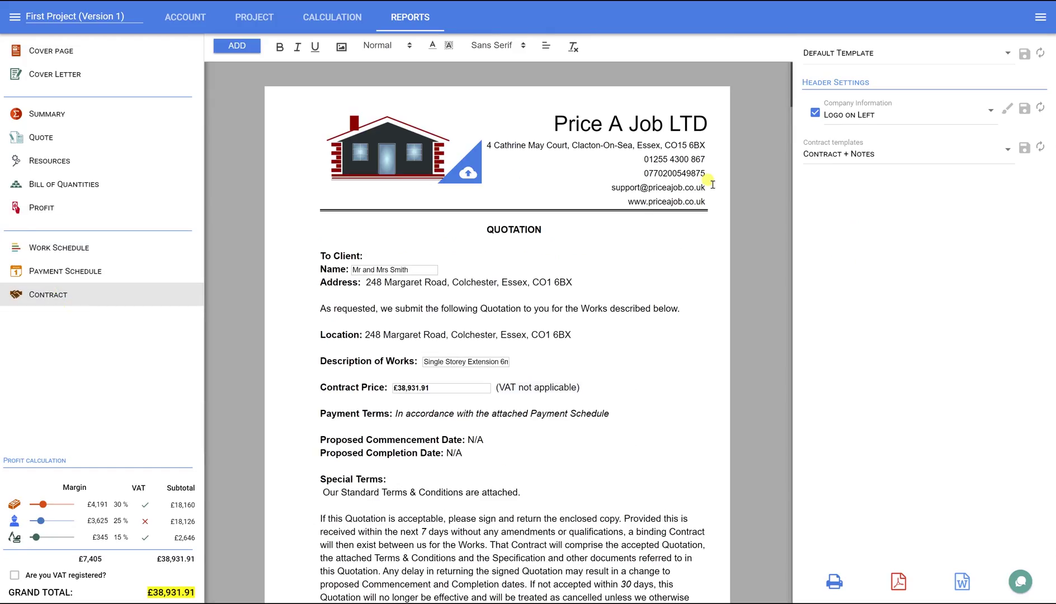
mouse_move(792, 96)
left_mouse_down()
mouse_move(808, 298)
mouse_move(787, 415)
left_mouse_up()
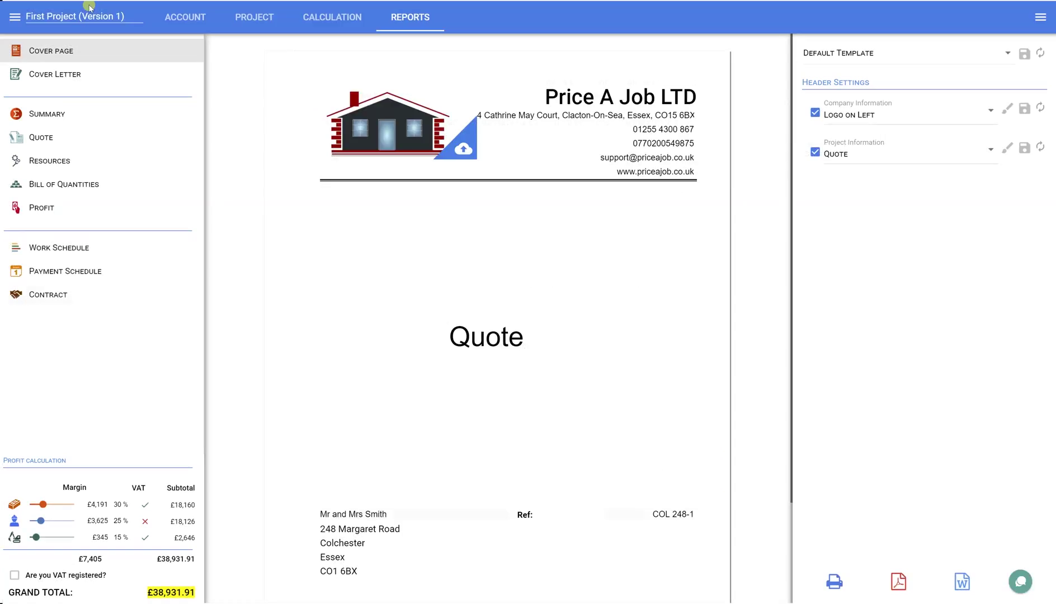
Step: Review Cover Letter, Summary, Quote, Resources, Bill of Quantities and Profit, finishing on the £38,931.91 Contract
left_click(66, 76)
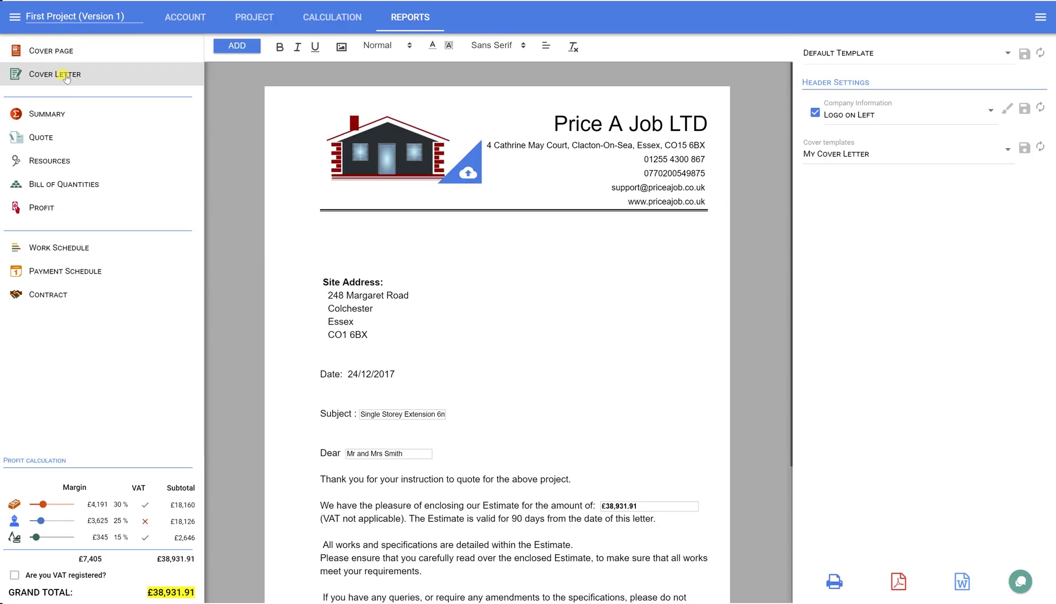
left_click(54, 115)
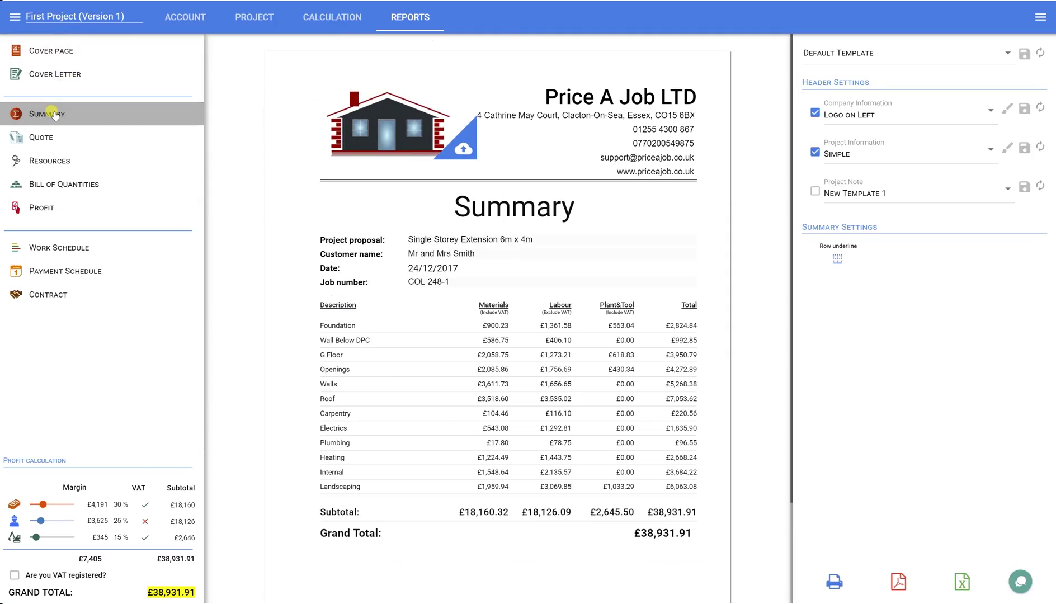
left_click(46, 141)
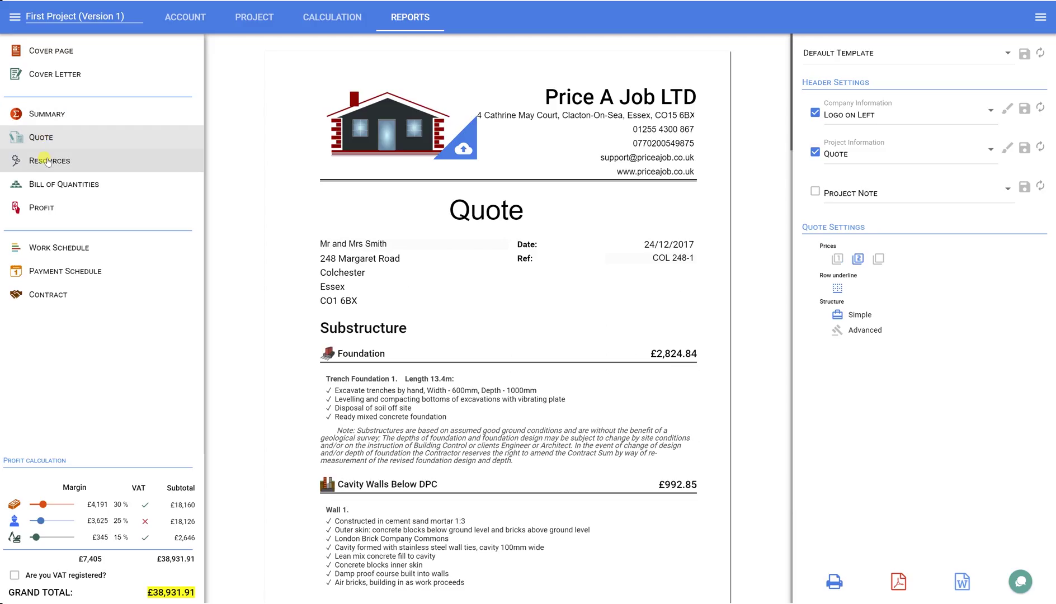
left_click(47, 160)
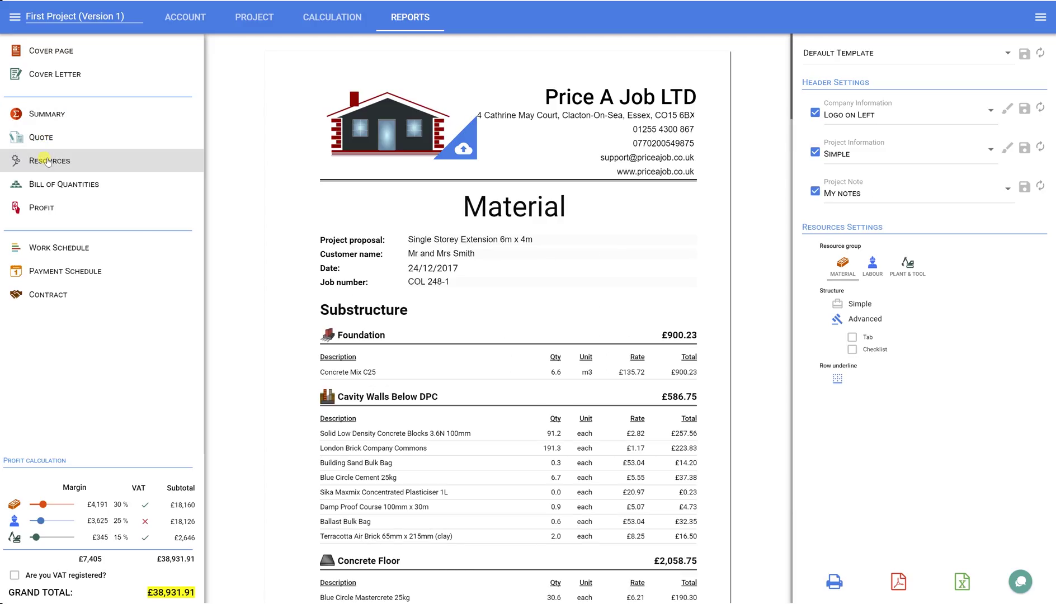
left_click(45, 184)
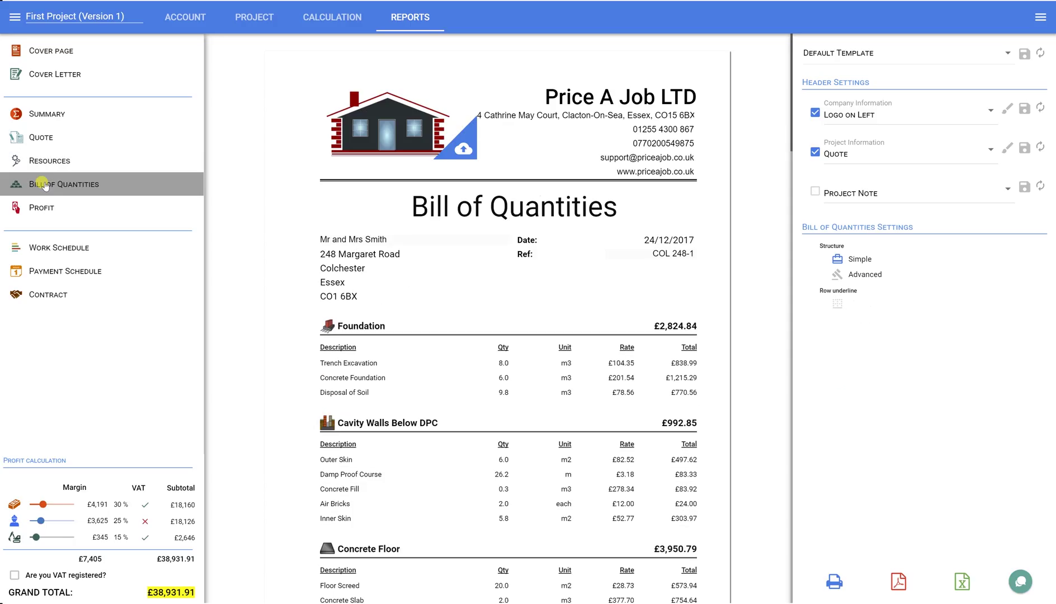
left_click(45, 212)
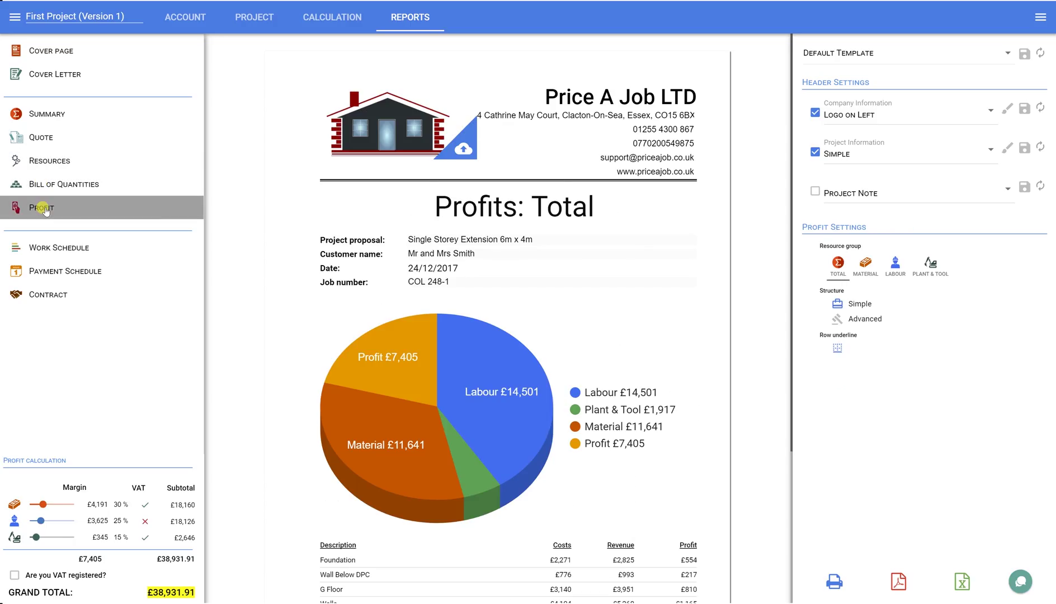
left_click(40, 297)
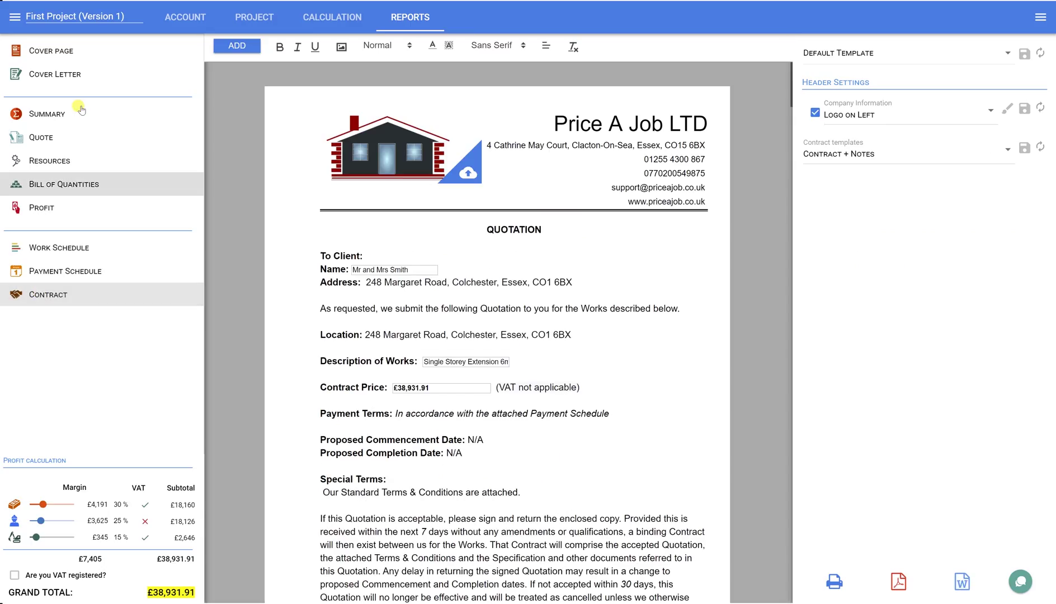